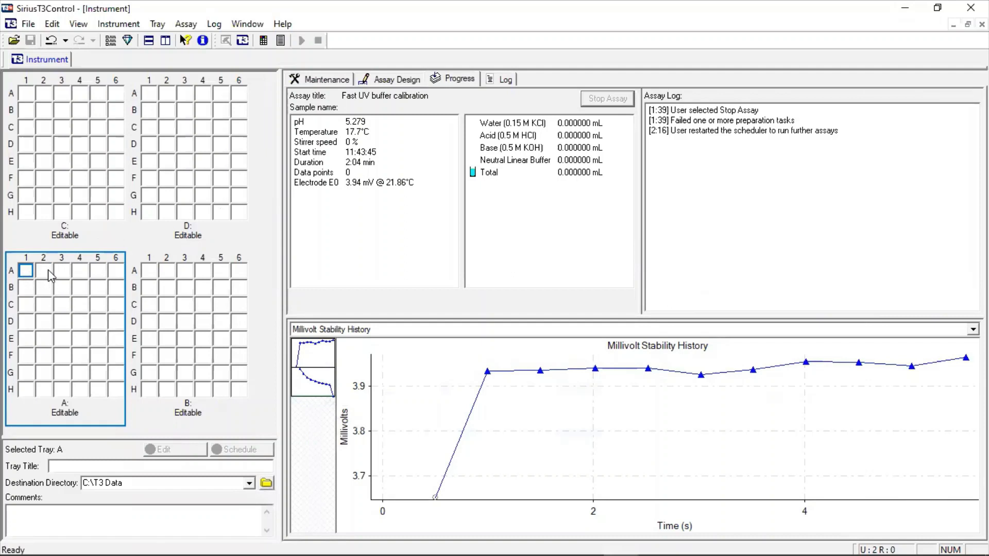
Add Fast UV psKa pKa assays at tray positions A1 and A2, then bring up the cosolvent/water volume estimate.
double_click(25, 273)
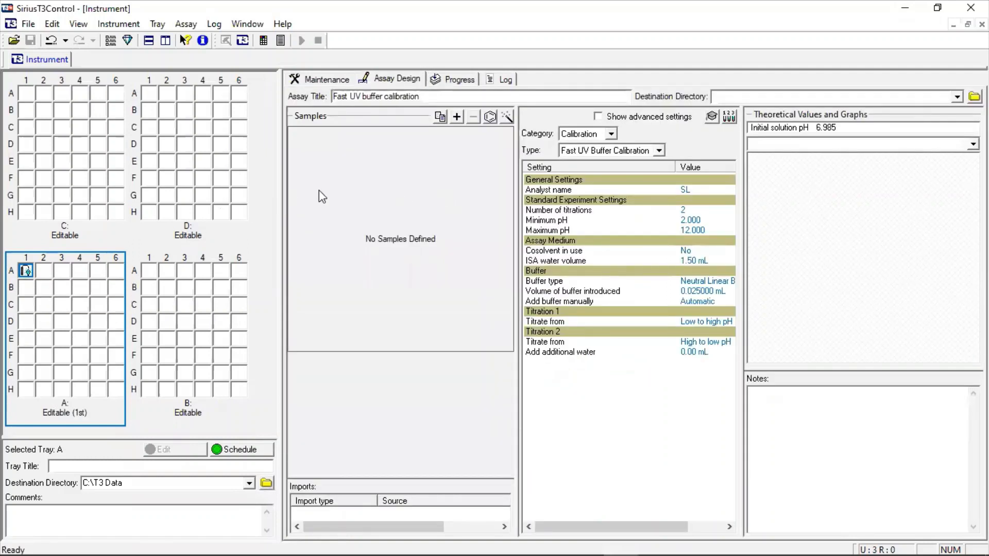
double_click(44, 272)
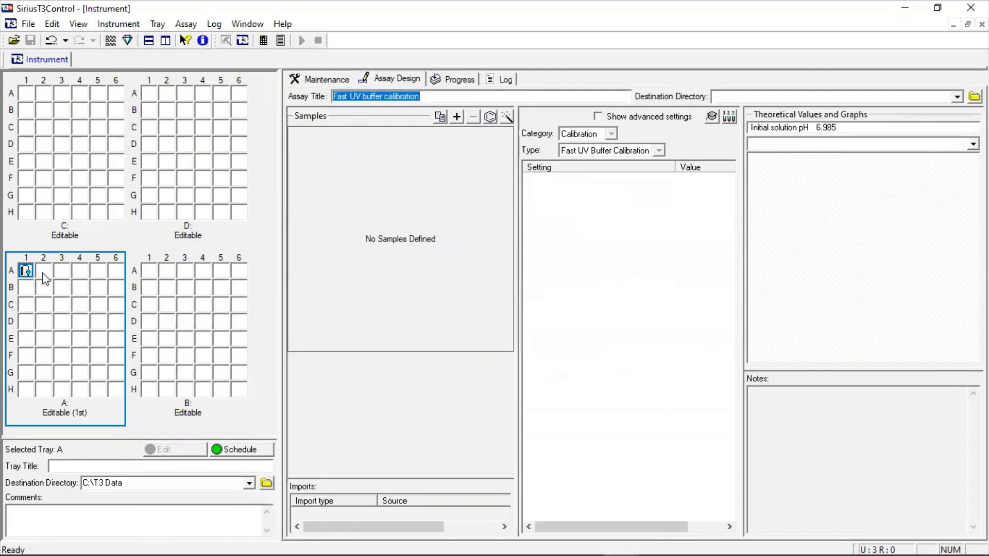
left_click(587, 135)
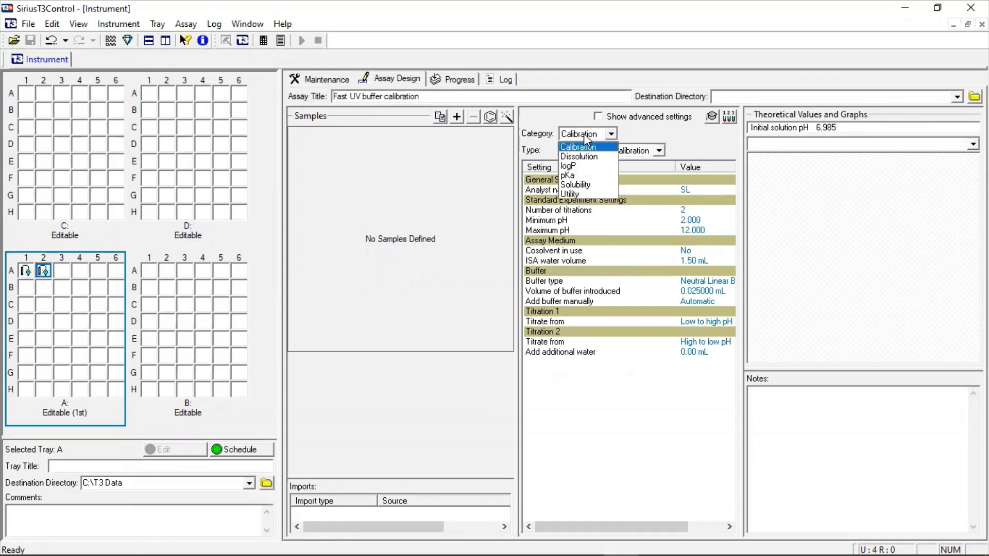
left_click(585, 175)
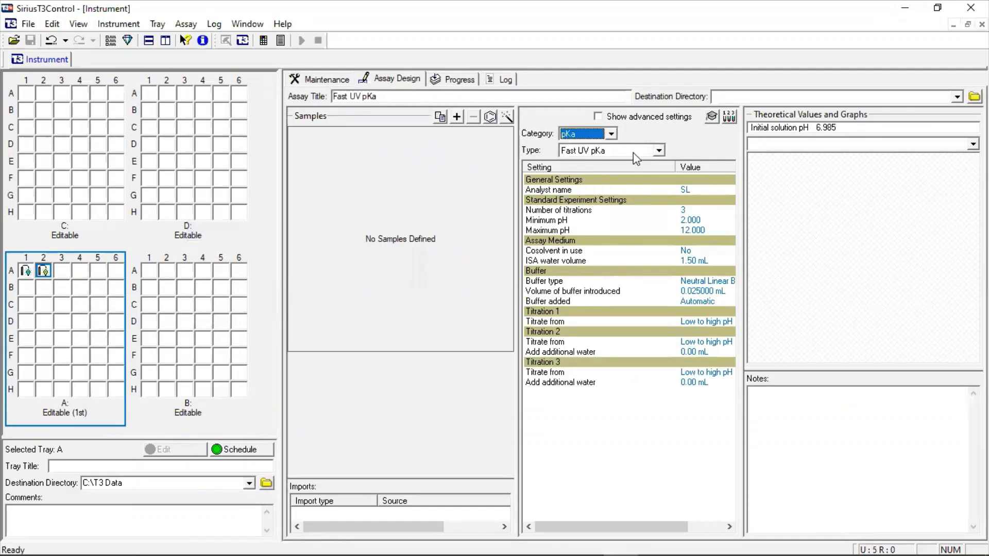
left_click(629, 150)
left_click(613, 175)
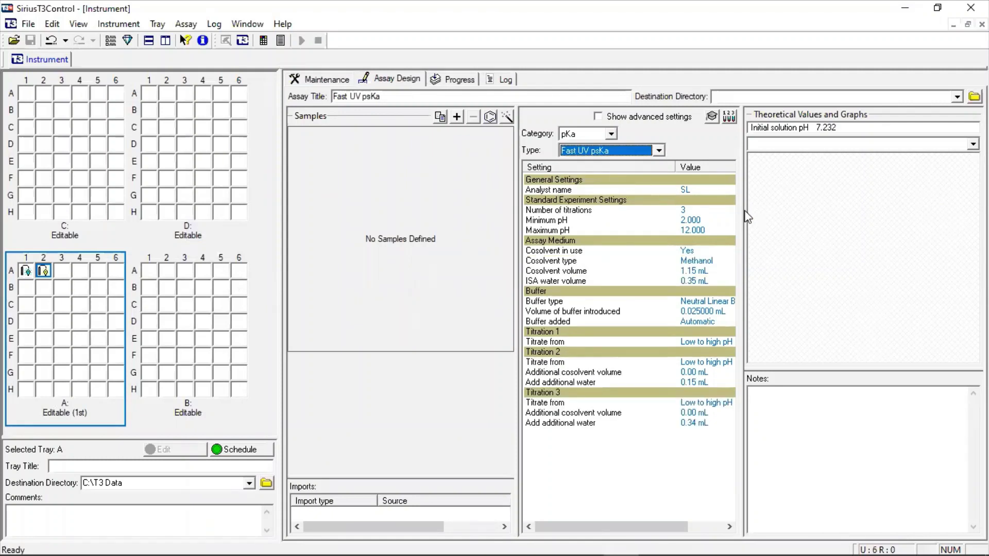
left_click_drag(741, 217, 769, 216)
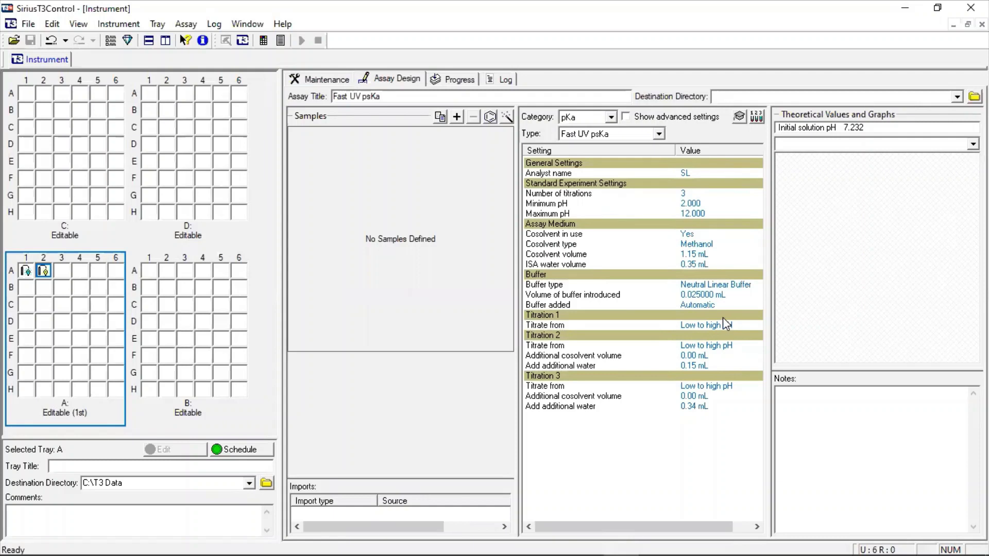
left_click(757, 123)
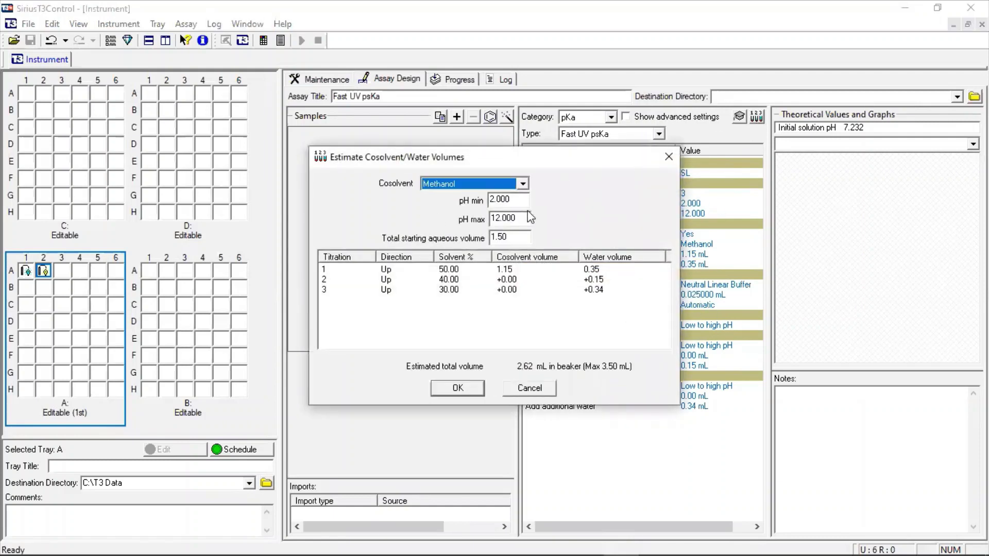
Try 65% methanol for titration 1, keep Methanol as cosolvent, and close the estimate without applying.
left_click(457, 270)
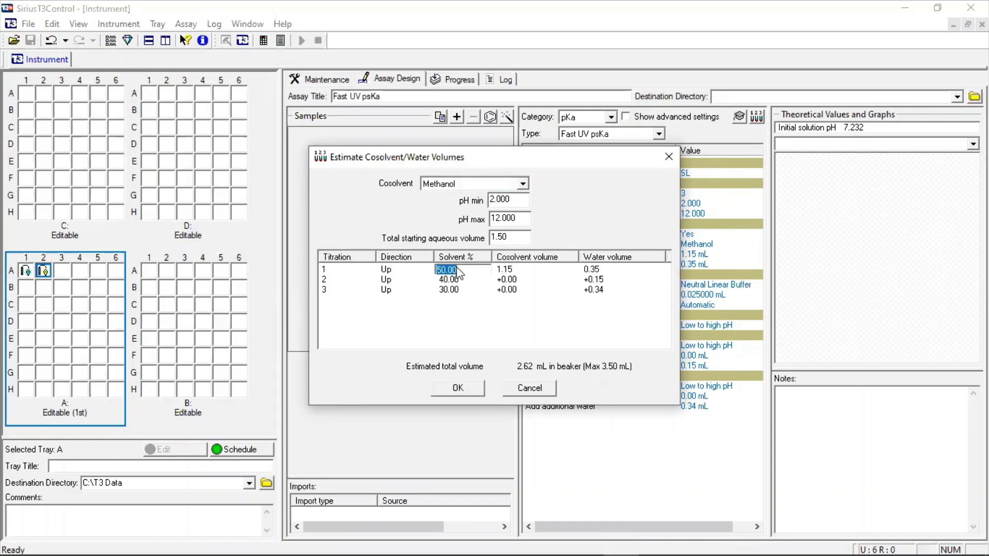
type("65")
key("Return")
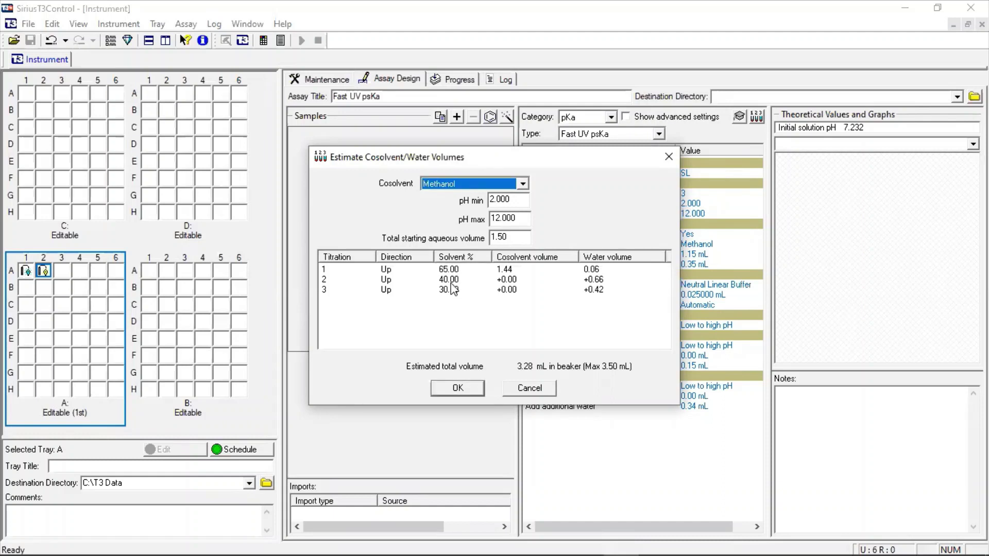
left_click(526, 181)
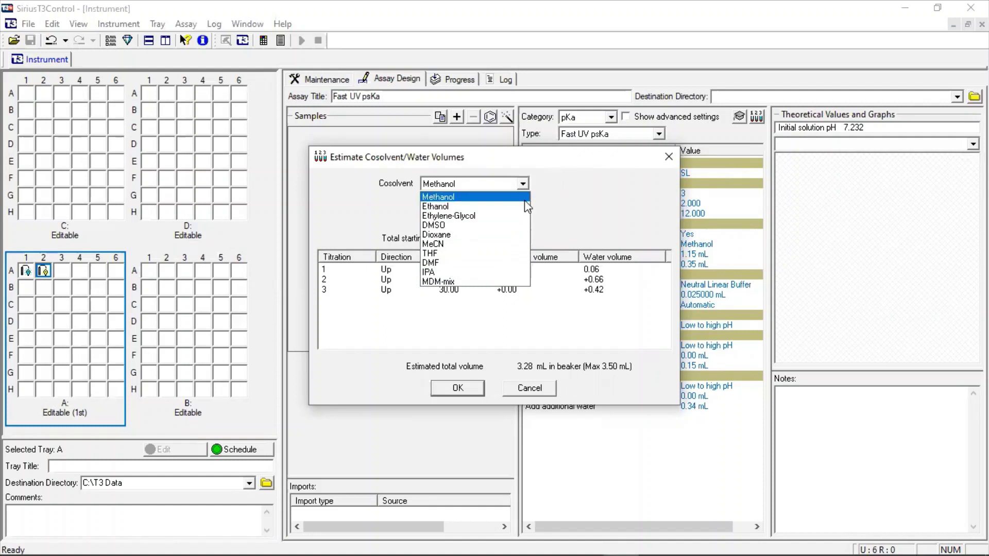
left_click(522, 184)
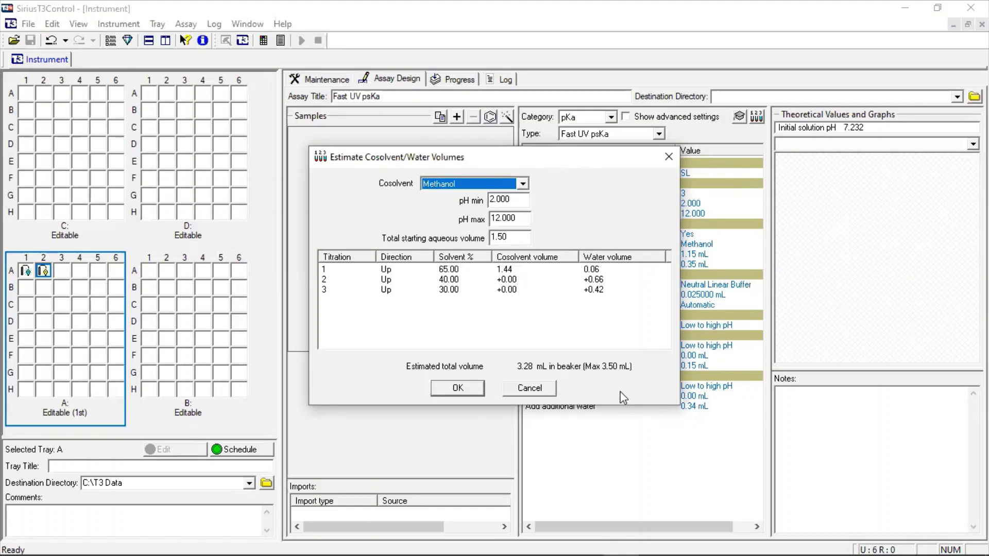
left_click(544, 390)
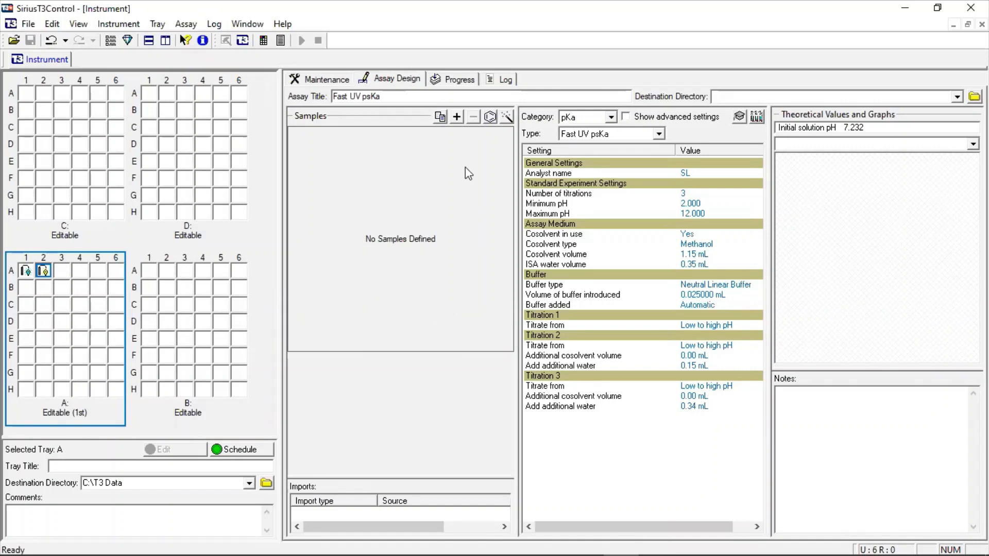
Add a new sample specified by volume with a 10.000 mM concentration.
left_click(457, 118)
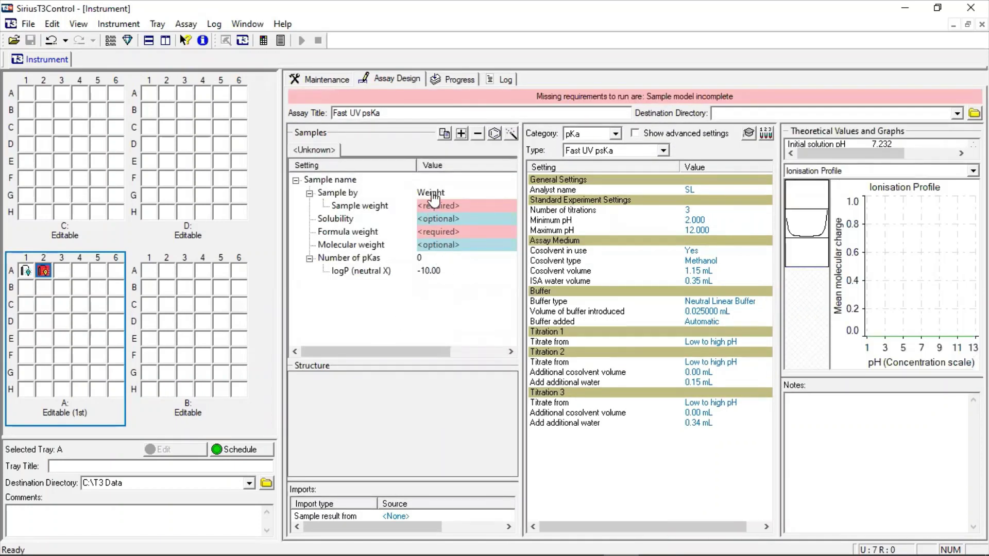
left_click(434, 195)
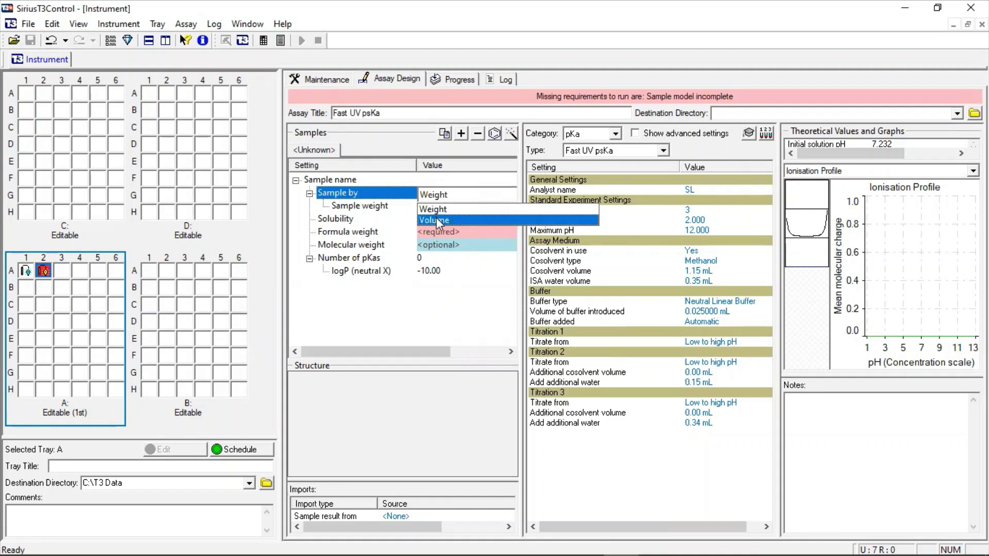
left_click(439, 223)
left_click(441, 232)
type("1")
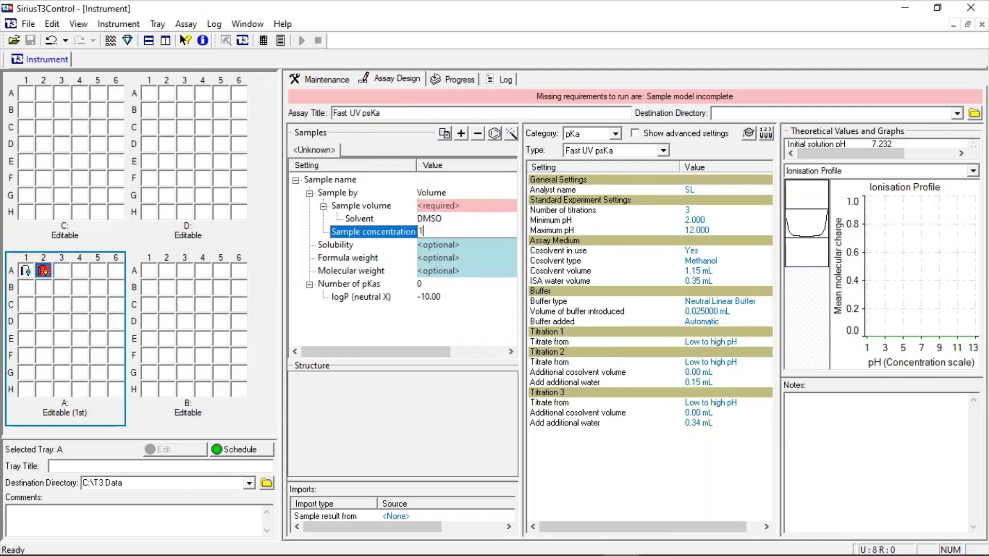
type("0")
key("Return")
Set the sample volume to 5.00 µL and name the sample Dipyridamole.
left_click(430, 207)
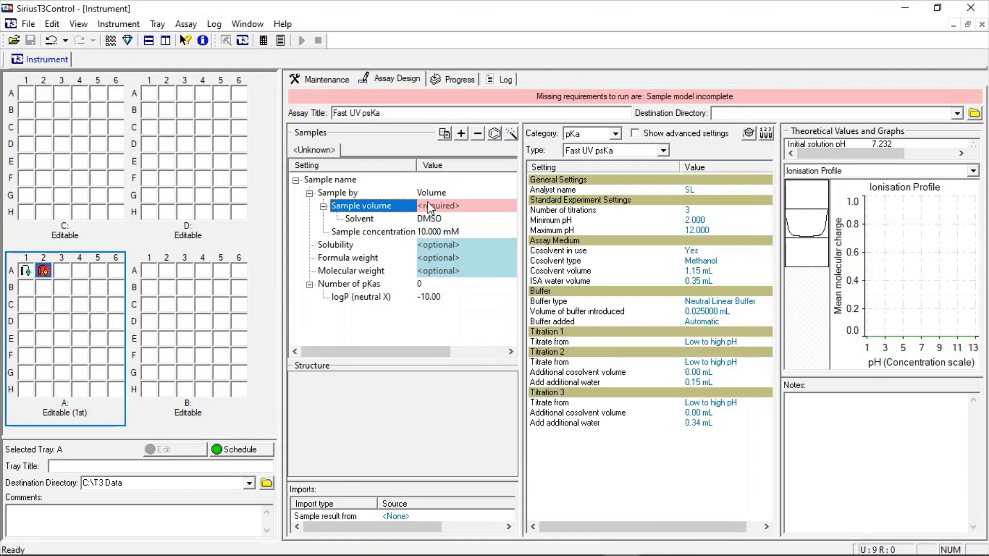
type("5")
key("Return")
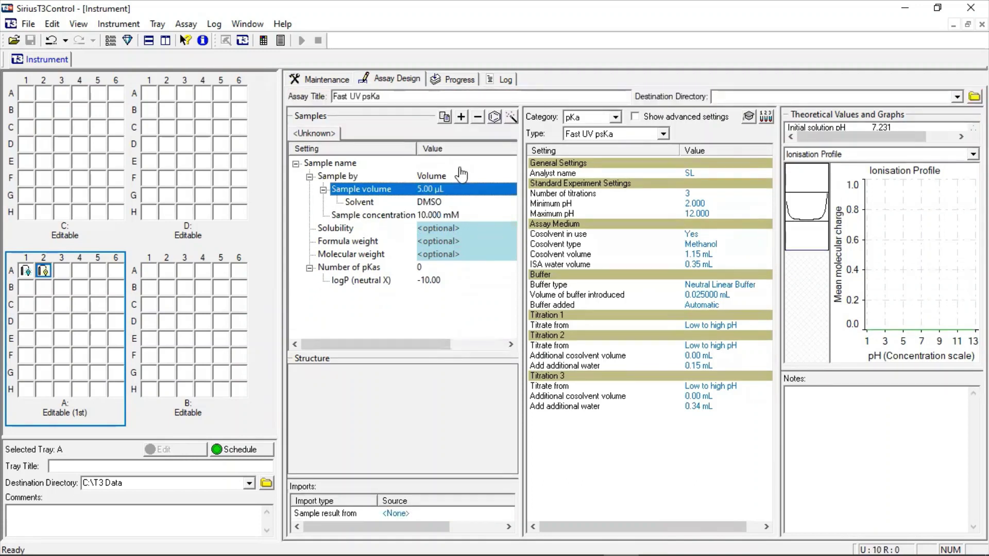
left_click(461, 165)
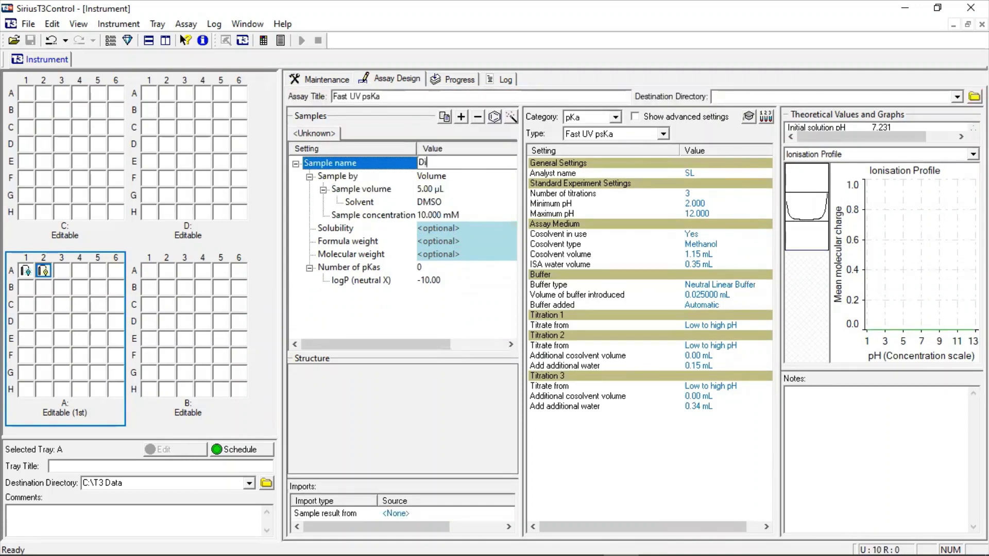
type("Dipyridamole")
key("Return")
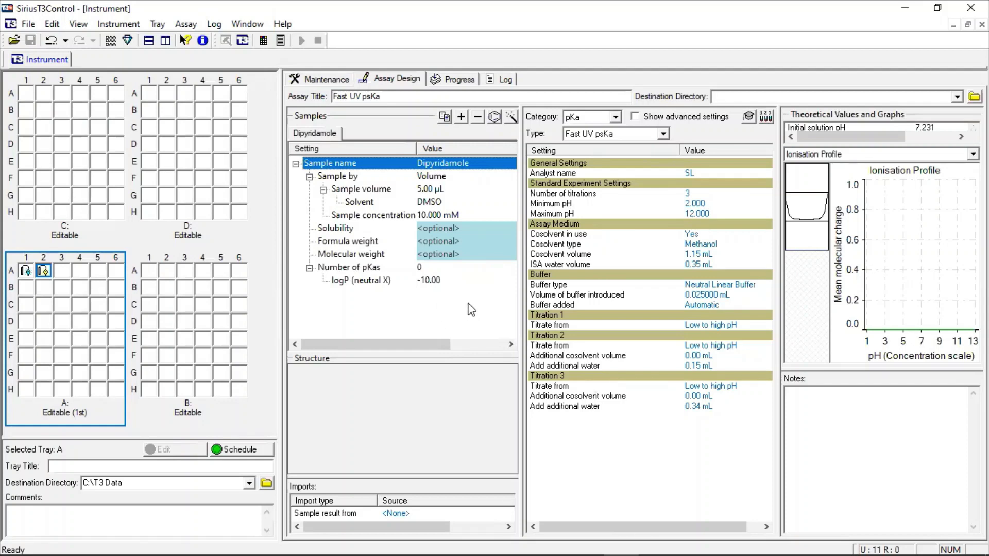
Import the Dipyridamole.xmol structure file from the T3 Demo folder into the sample.
left_click(494, 118)
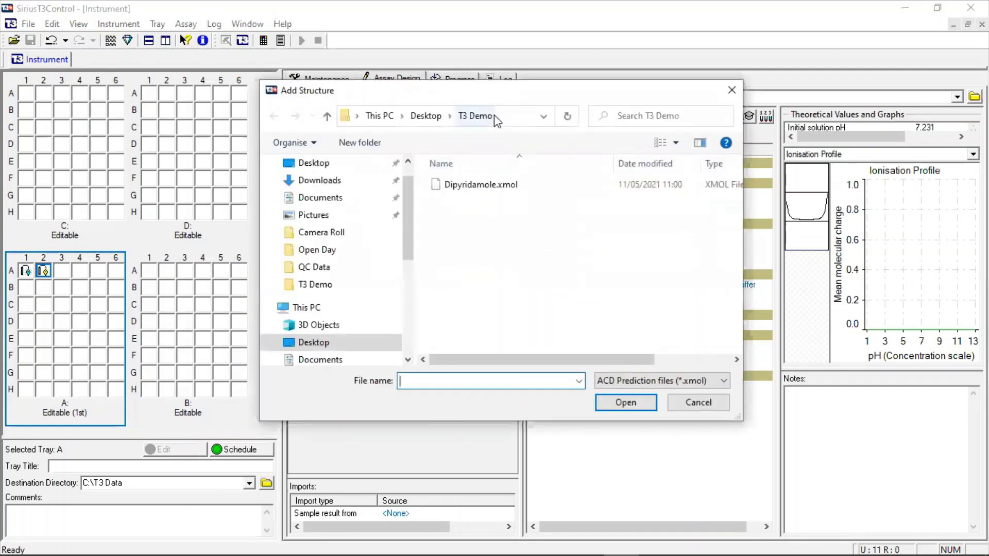
double_click(535, 188)
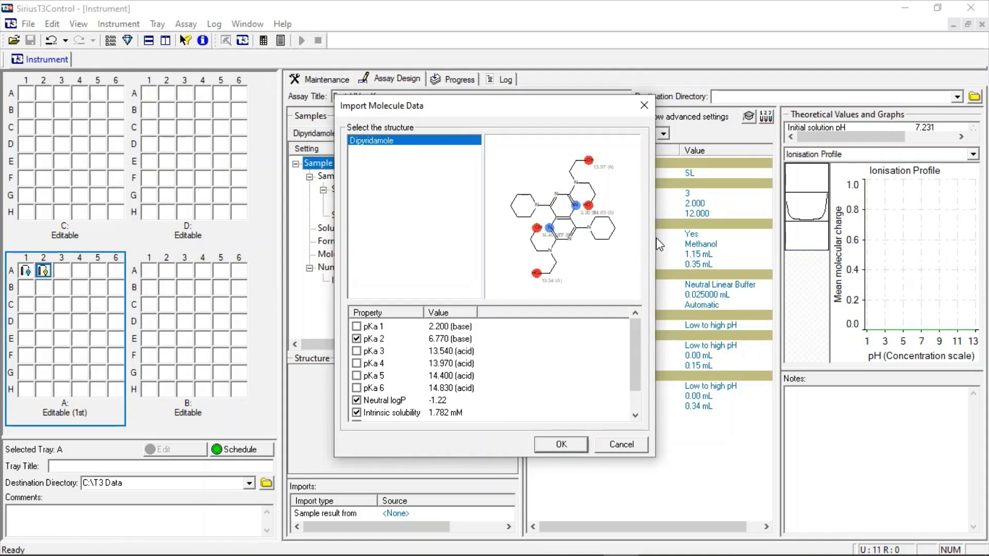
Import base pKa 6.77, logP -1.22 and 1.782 mM solubility, then rename the sample Dipyridamole.
left_click(570, 450)
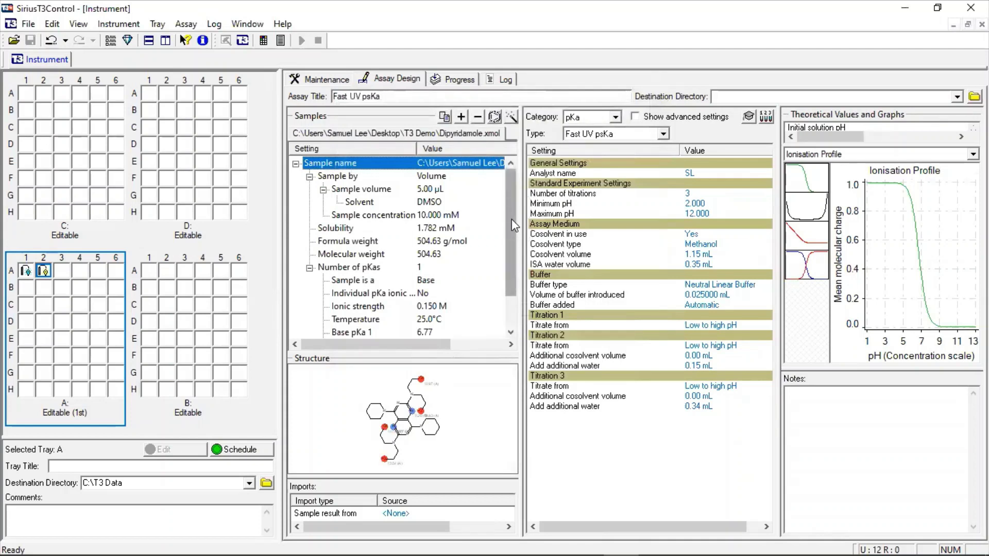
scroll(513, 225, "down", 1)
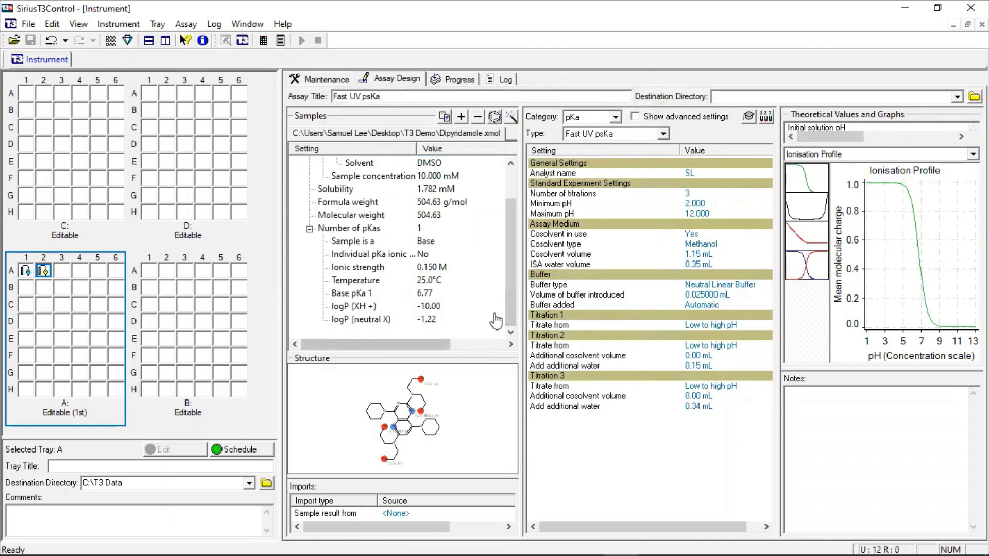
scroll(510, 237, "up", 1)
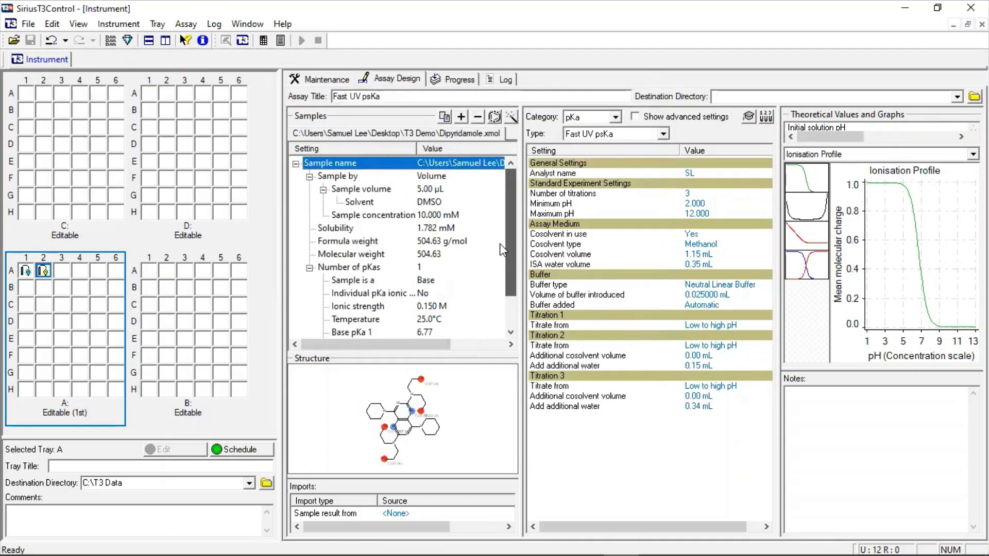
left_click(479, 162)
type("D")
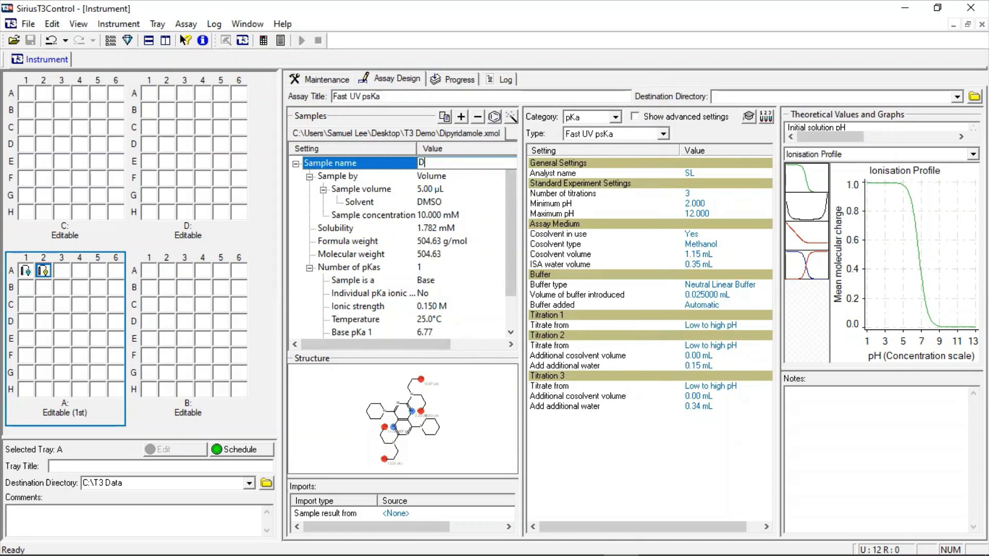
type("ipyridamole")
key("Return")
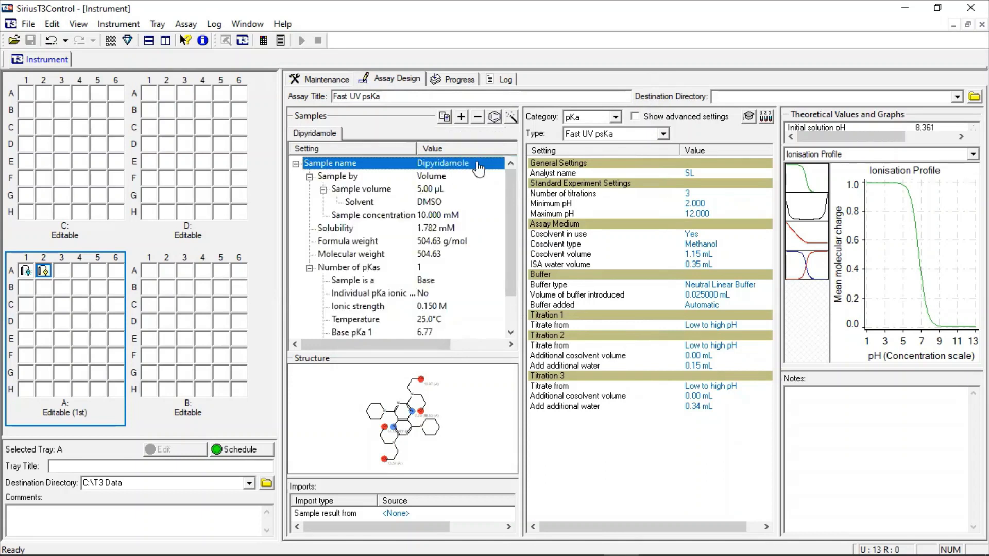
Schedule tray A's Fast UV psKa assay and follow its pH versus time plot.
left_click(265, 451)
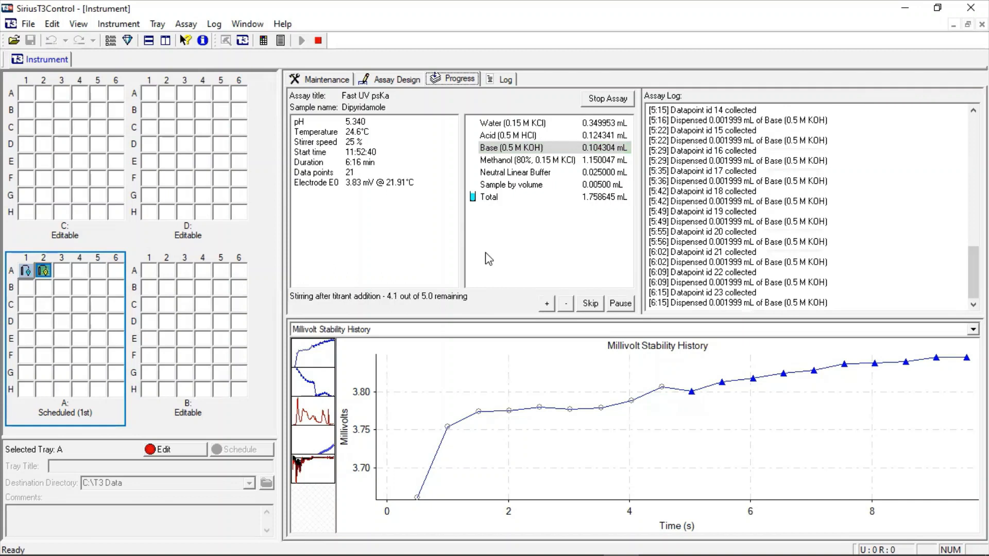
left_click(323, 443)
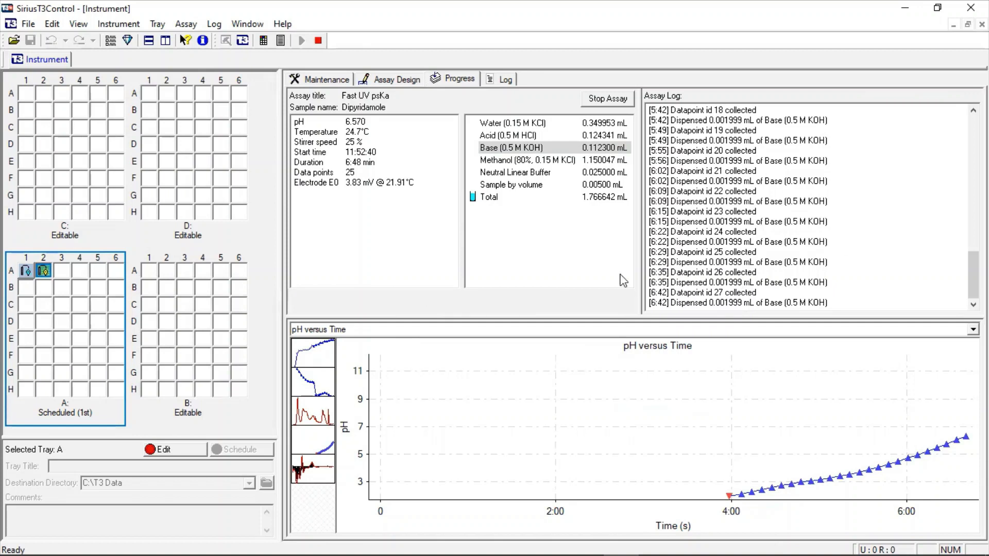
View the reference spectrum, then the absorbance change spectra while the assay finishes.
left_click(312, 415)
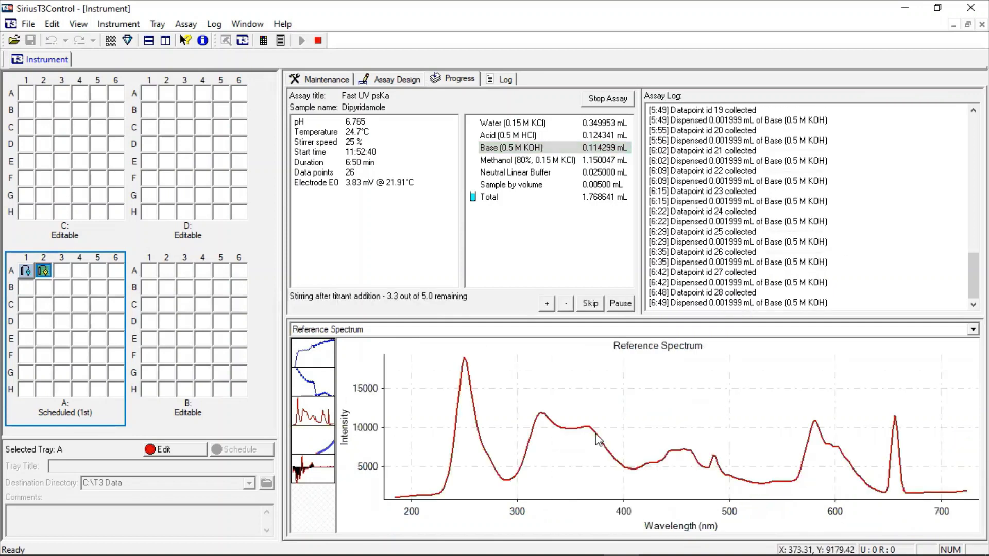
left_click(313, 469)
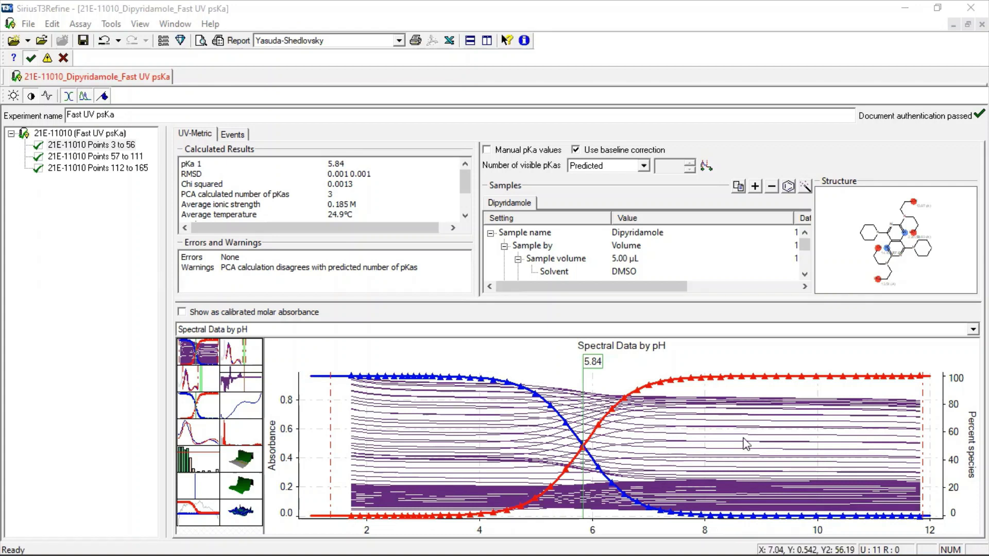
Drag the spectral data boundaries to about pH 8.3 and pH 3.7 to trim the fit.
left_click_drag(921, 394, 722, 390)
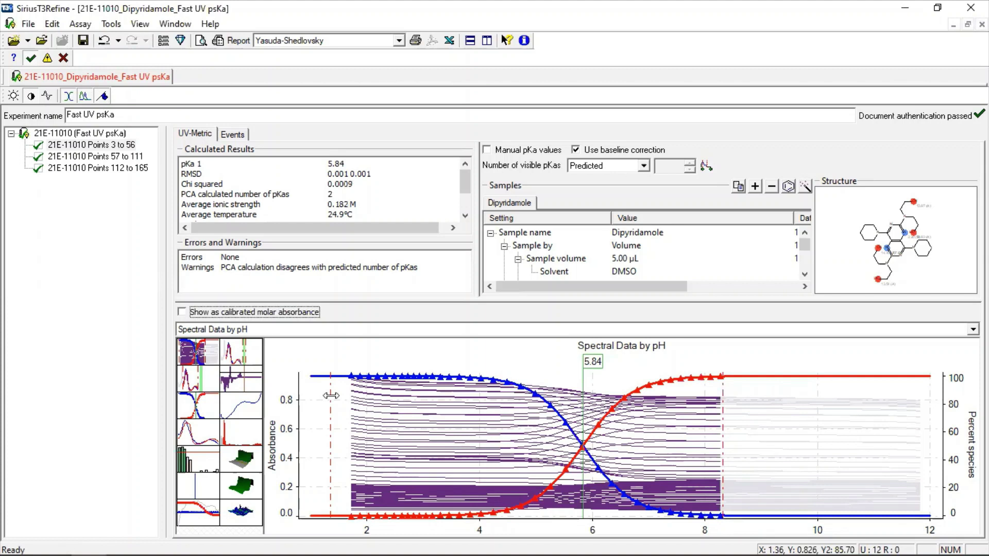
left_click_drag(331, 395, 460, 393)
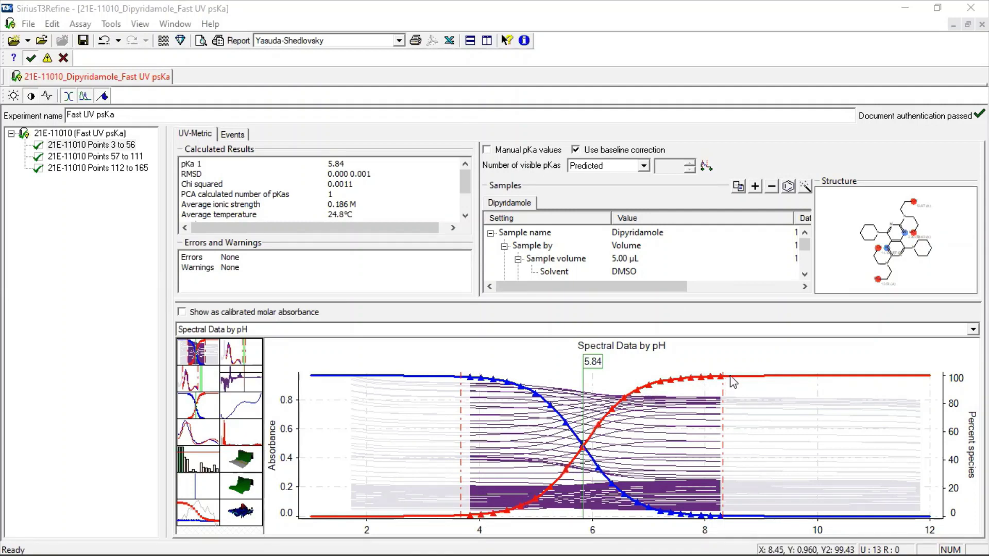
Review molar absorption and wavelength spectra, then open the Yasuda-Shedlovsky result giving pKa 6.31.
left_click(187, 435)
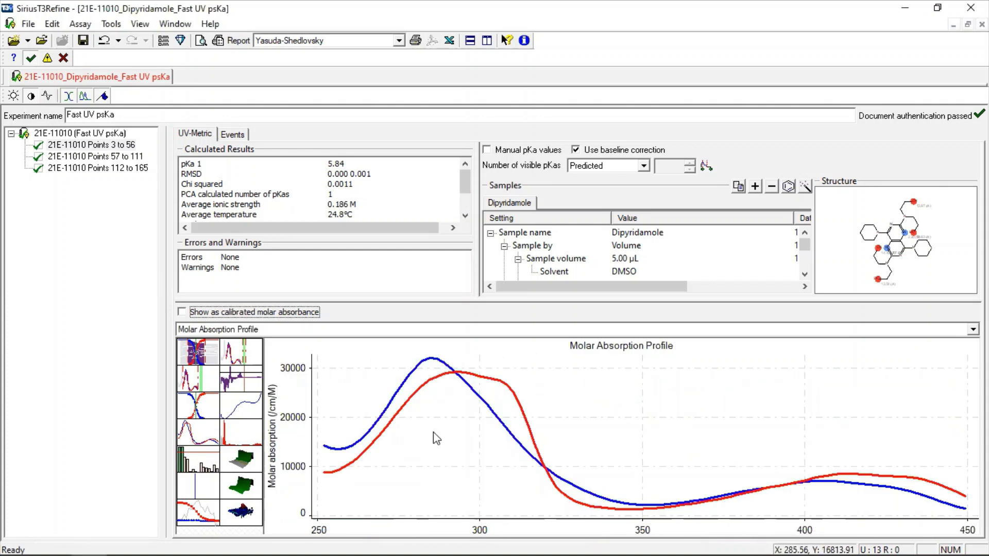
left_click(187, 377)
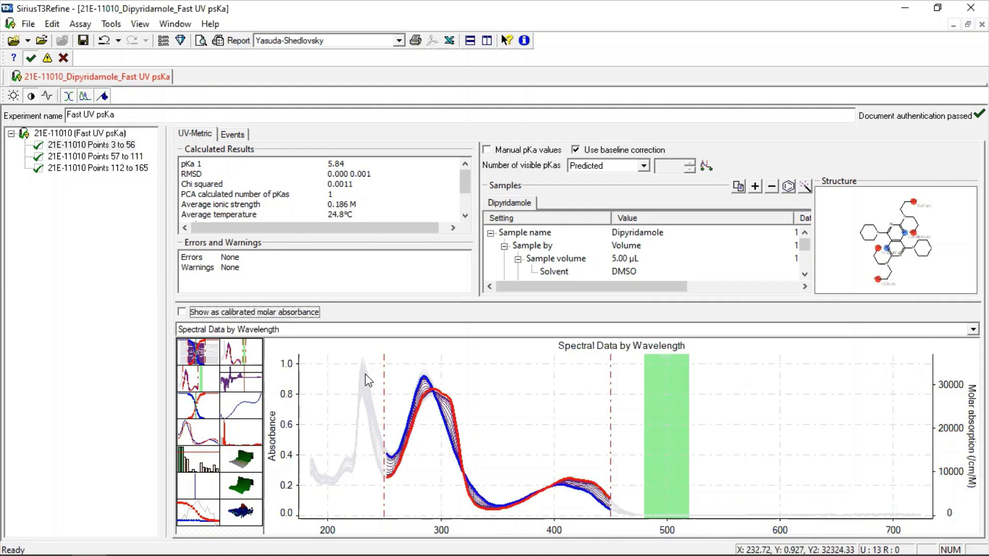
left_click(75, 135)
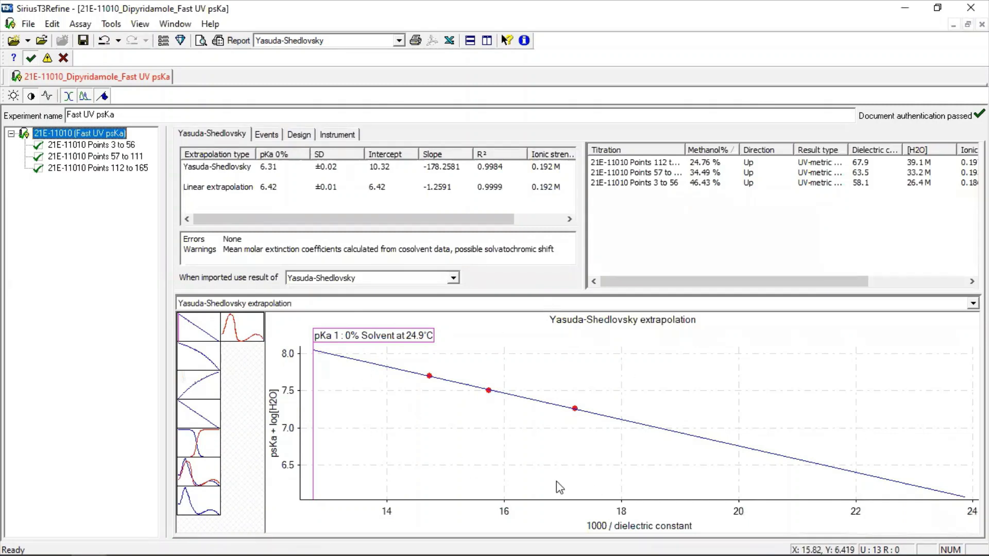
left_click(239, 170)
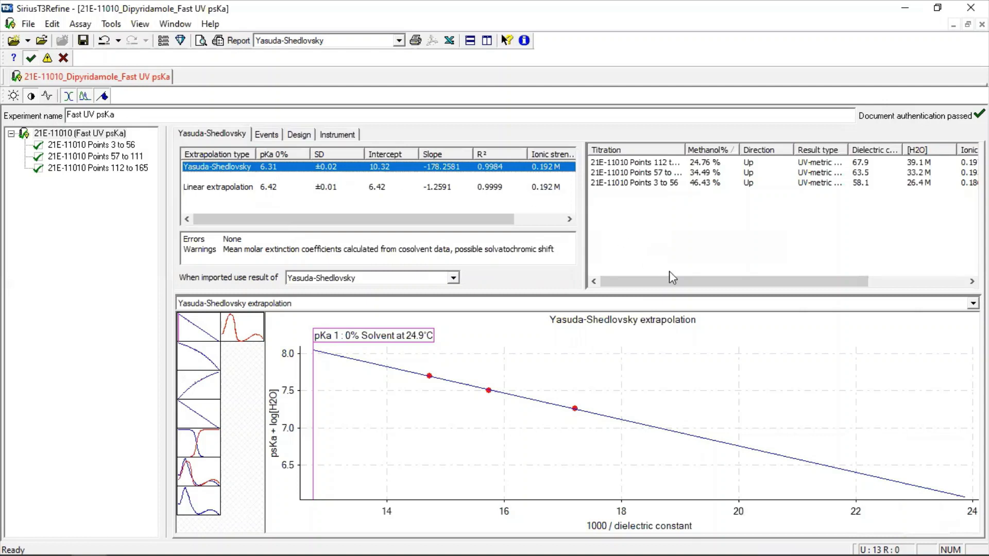
left_click_drag(673, 281, 801, 281)
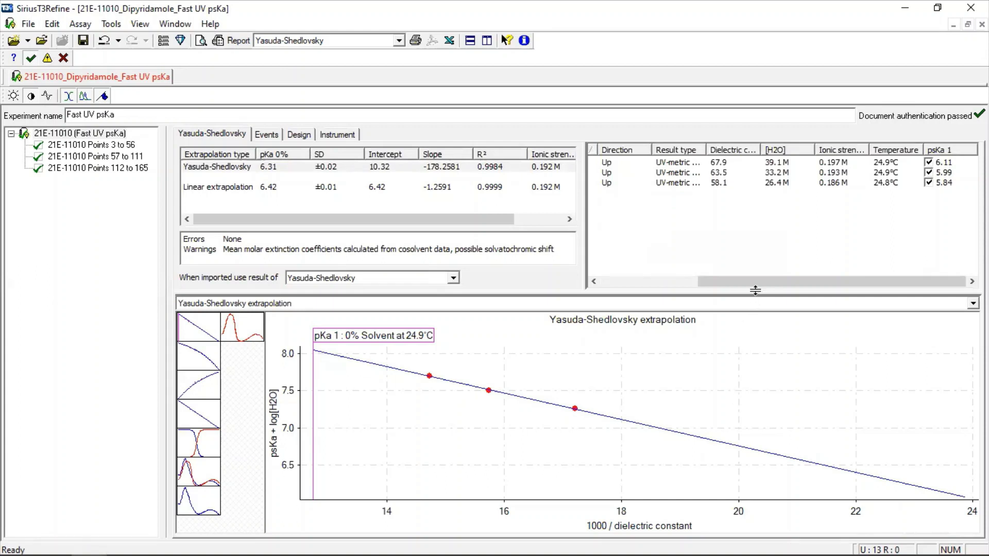
left_click_drag(753, 282, 653, 283)
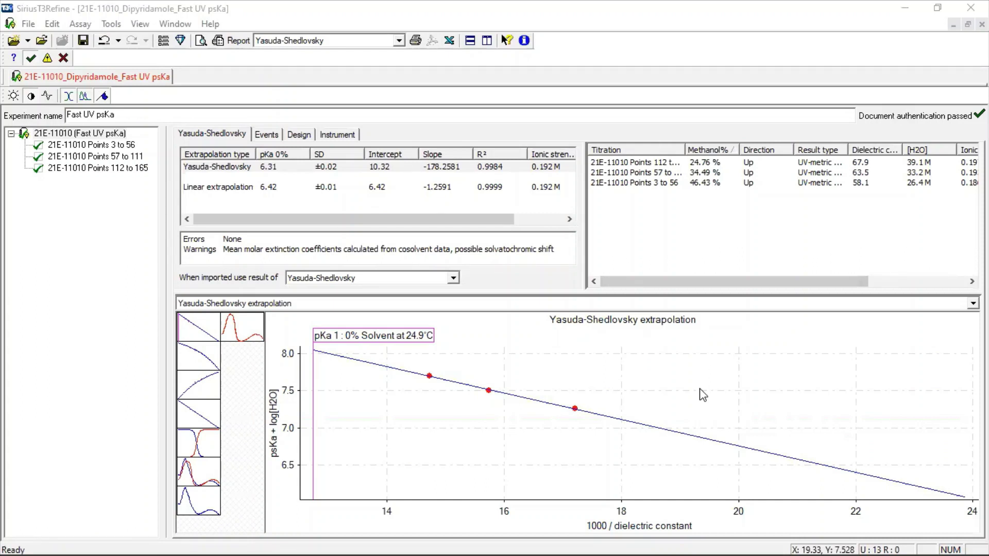
Plot the species distribution and calculate species at pH 7.4: BH 7.51%, B 92.49%.
left_click(208, 444)
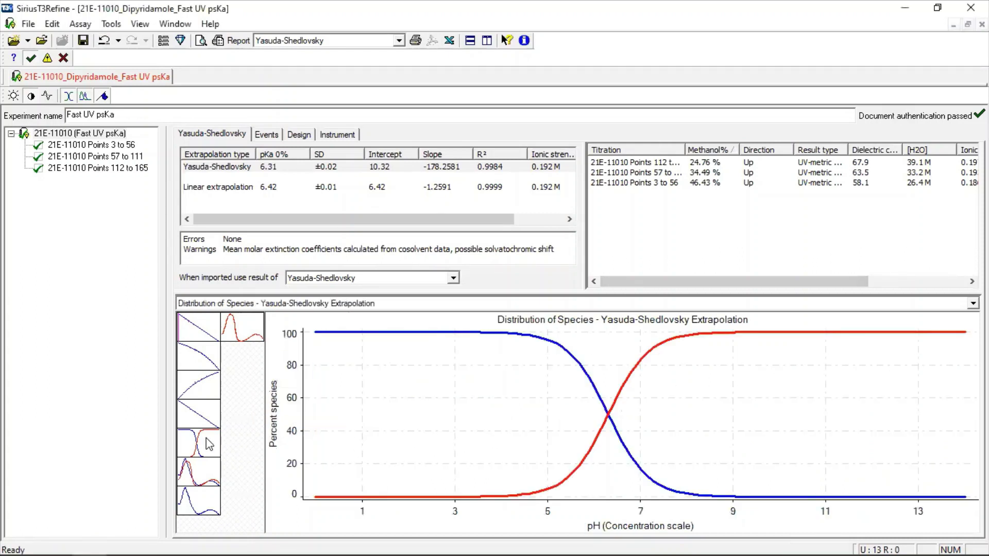
right_click(694, 406)
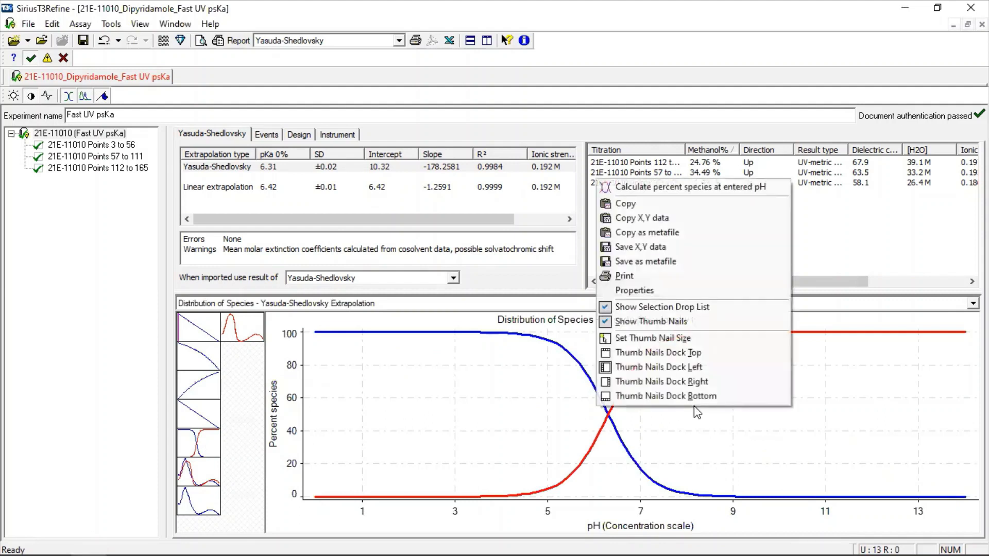
left_click(702, 191)
type("7.4")
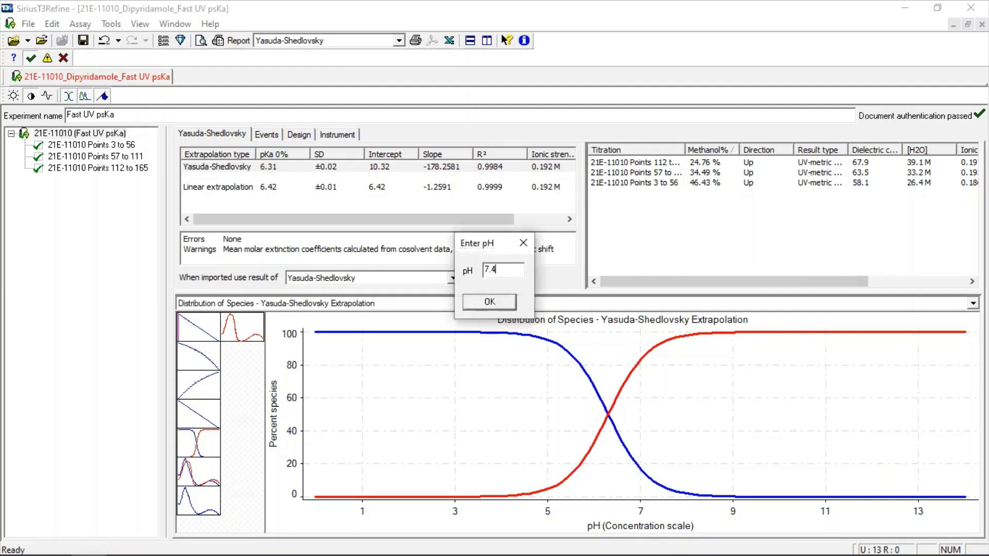
key("Return")
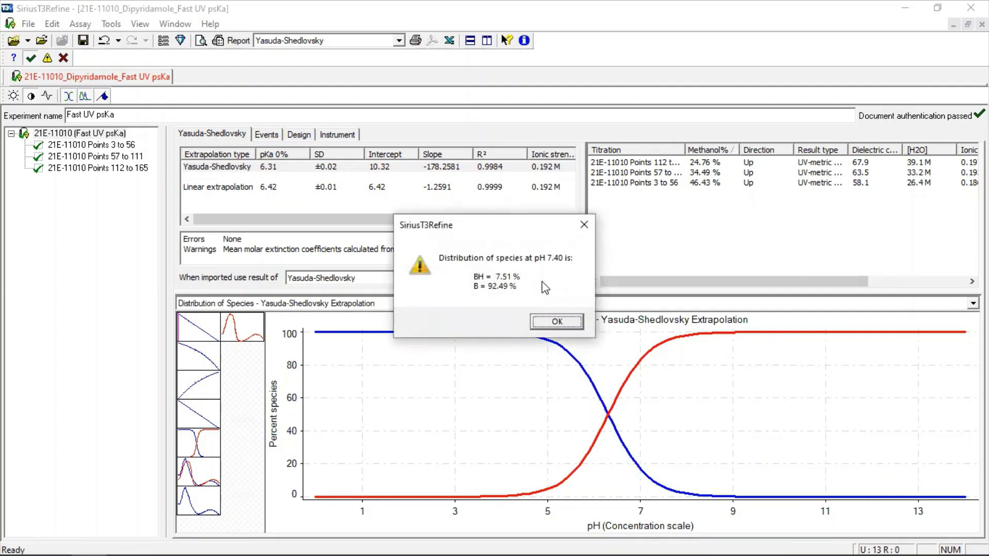